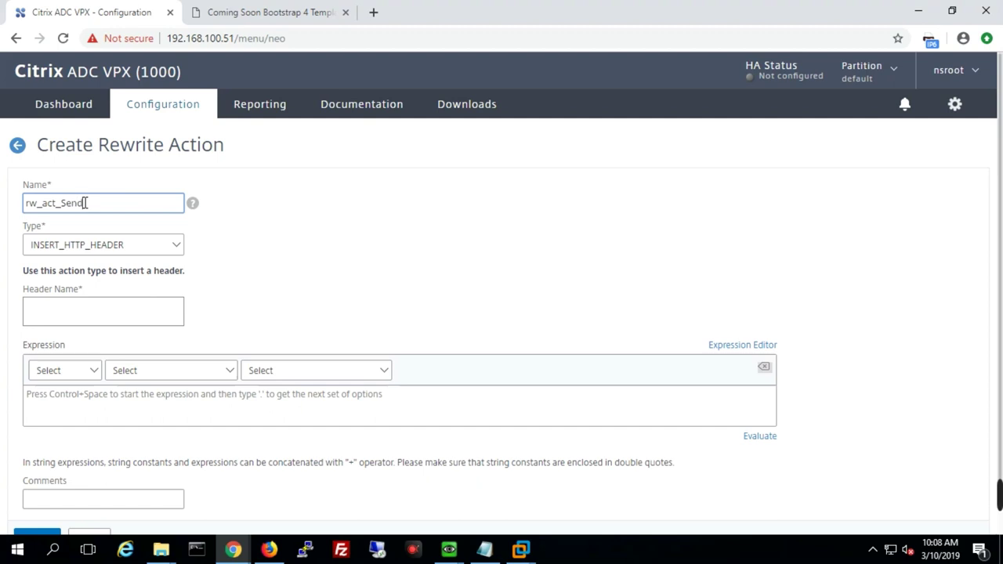
# Name the rewrite action rw_act_SendToHome and set its type to REPLACE.
pyautogui.write('ToHome')
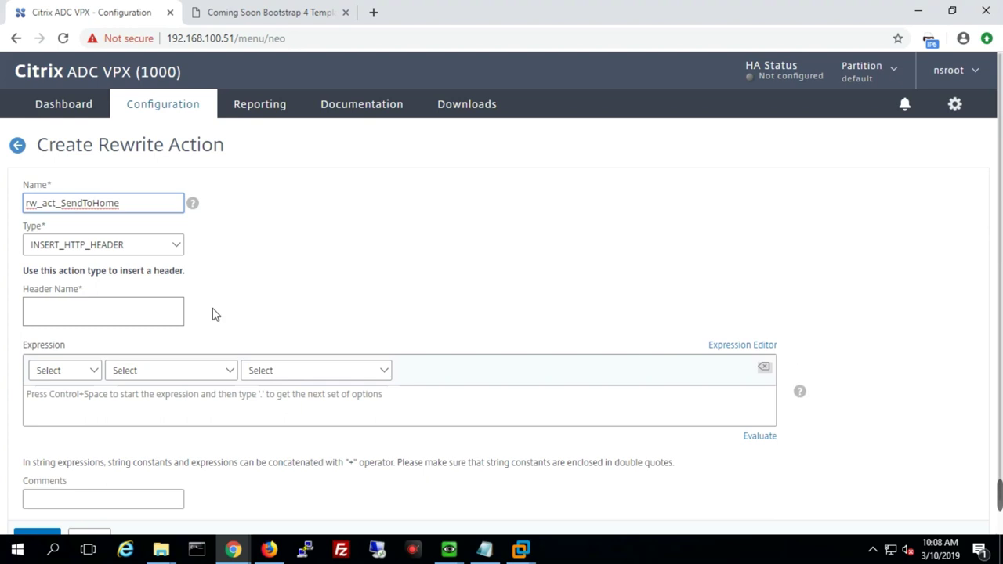
pyautogui.click(165, 246)
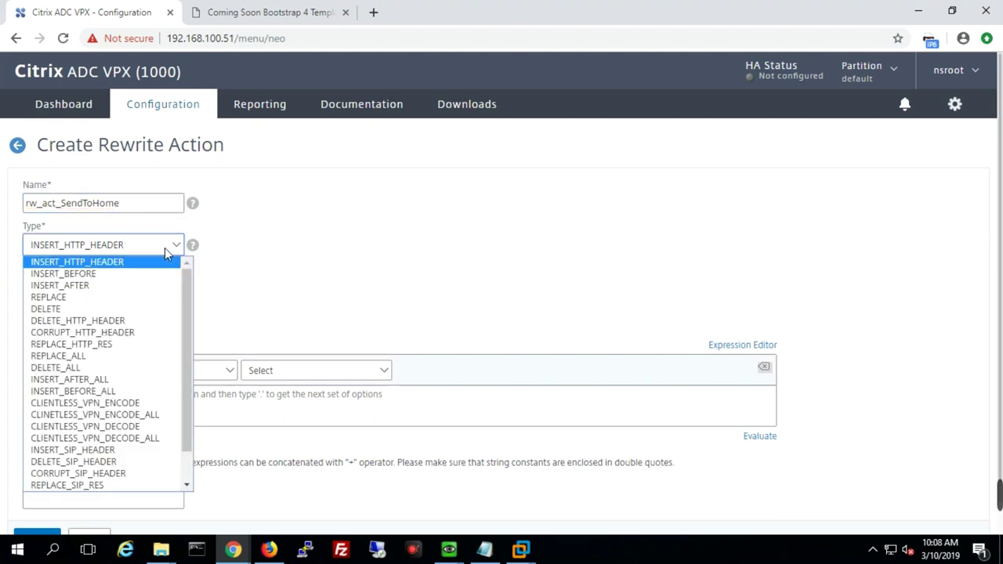
pyautogui.scroll(-1, 125, 408)
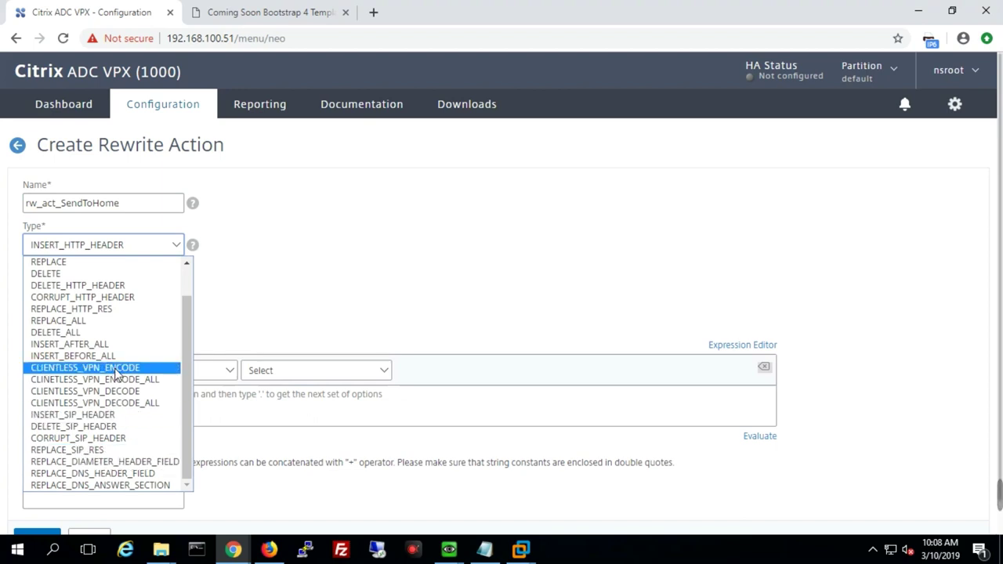
pyautogui.click(76, 262)
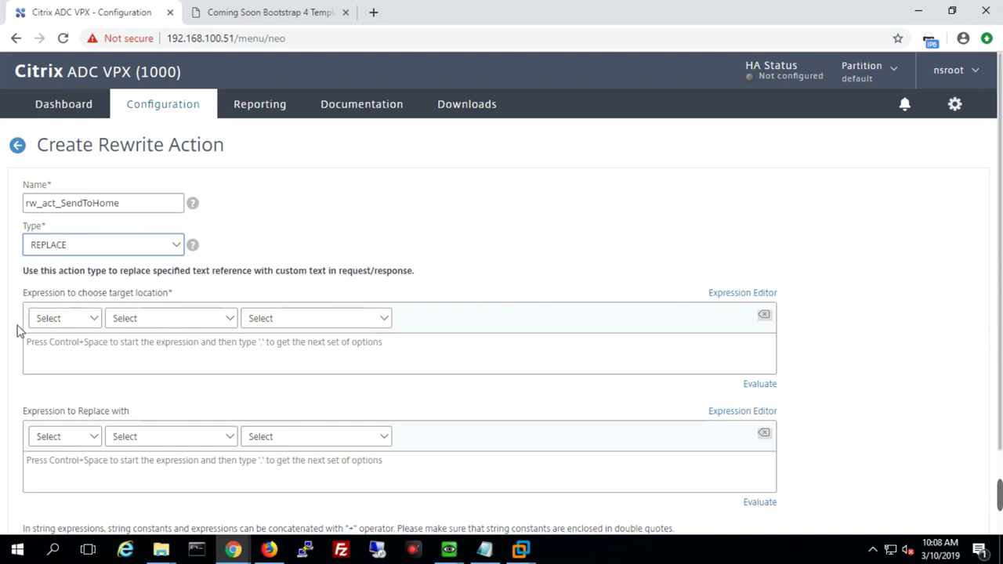
# Set the target location expression to HTTP.REQ.URL.PATH, starting from the predefined HTTP.REQ.URL pattern expression and removing its surplus ending.
pyautogui.click(302, 318)
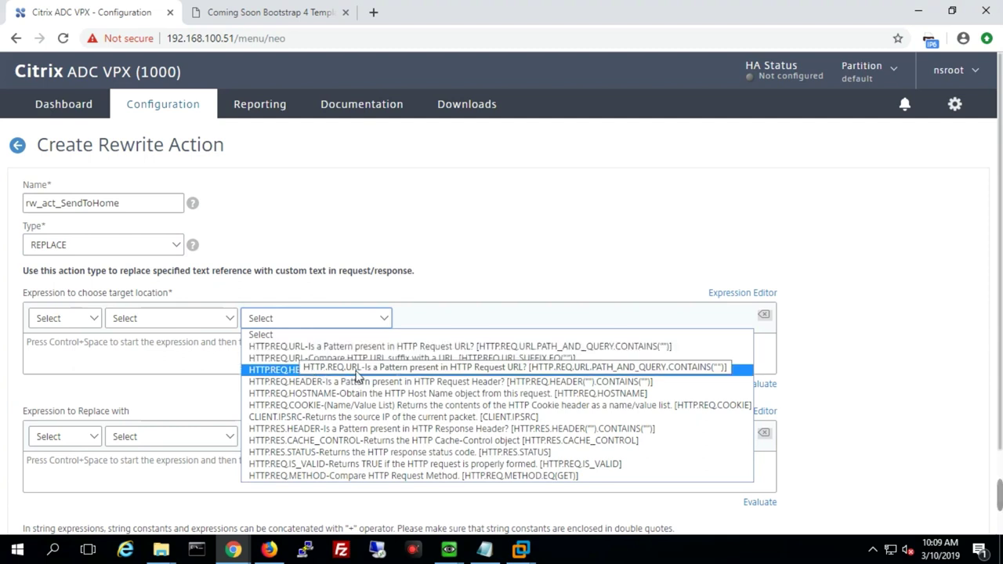
pyautogui.click(553, 350)
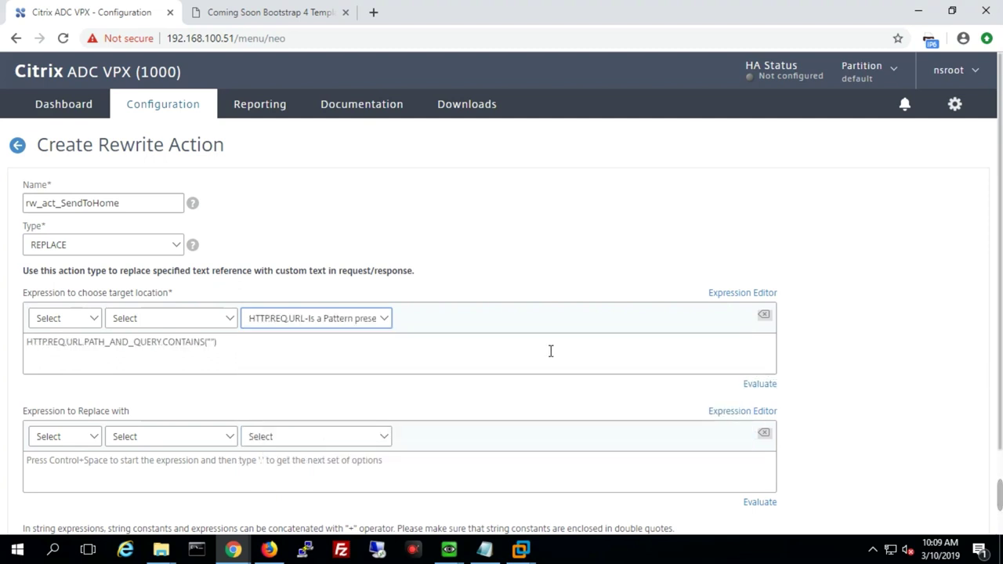
pyautogui.moveTo(221, 342); pyautogui.dragTo(87, 345)
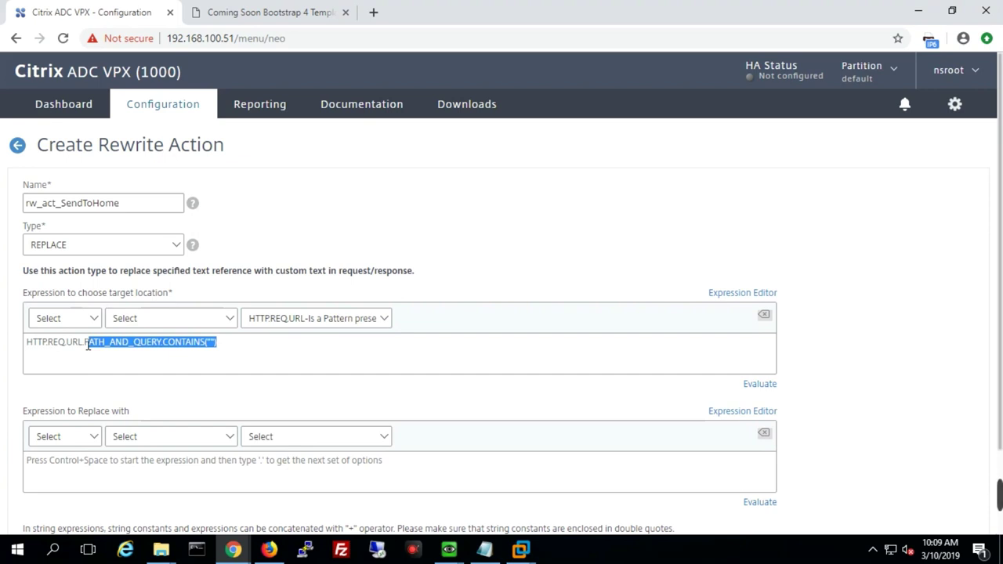
pyautogui.press('Right')
pyautogui.press('BackSpace')
pyautogui.press('BackSpace')
pyautogui.press('BackSpace')
pyautogui.press('BackSpace')
pyautogui.press('BackSpace')
pyautogui.press('BackSpace')
pyautogui.press('BackSpace')
pyautogui.press('BackSpace')
pyautogui.press('BackSpace')
pyautogui.press('BackSpace')
pyautogui.press('BackSpace')
pyautogui.press('BackSpace')
pyautogui.press('BackSpace')
pyautogui.press('BackSpace')
pyautogui.press('BackSpace')
pyautogui.press('BackSpace')
pyautogui.press('BackSpace')
pyautogui.press('BackSpace')
pyautogui.press('BackSpace')
pyautogui.press('BackSpace')
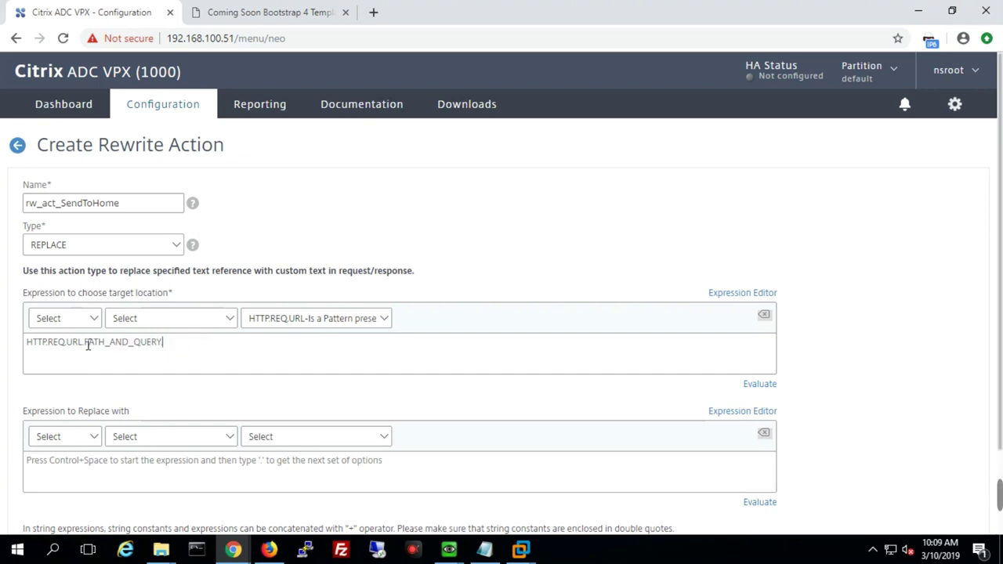
pyautogui.write('H')
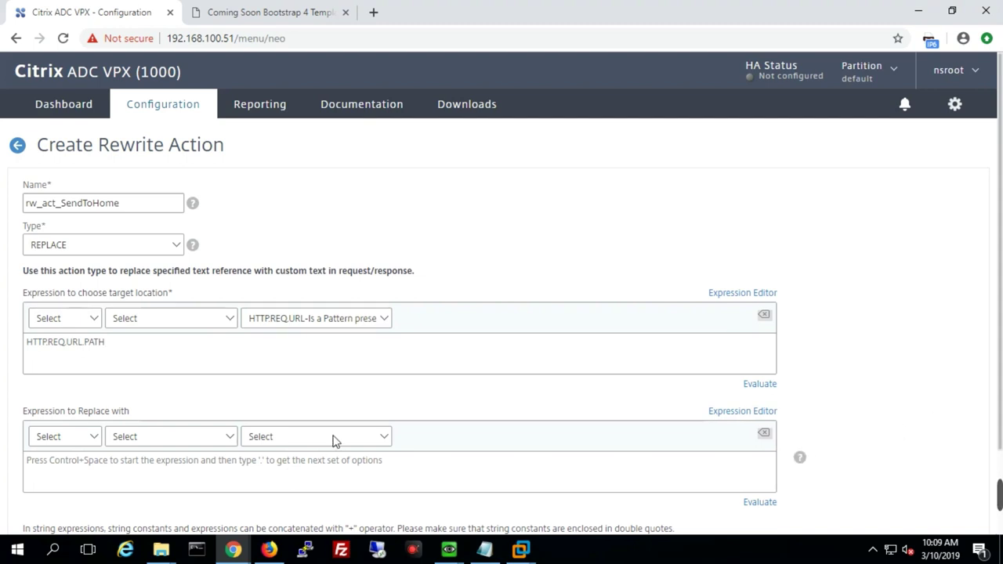
# Enter "second/index.html" in double quotes as the expression to replace the target with.
pyautogui.scroll(-1, 149, 391)
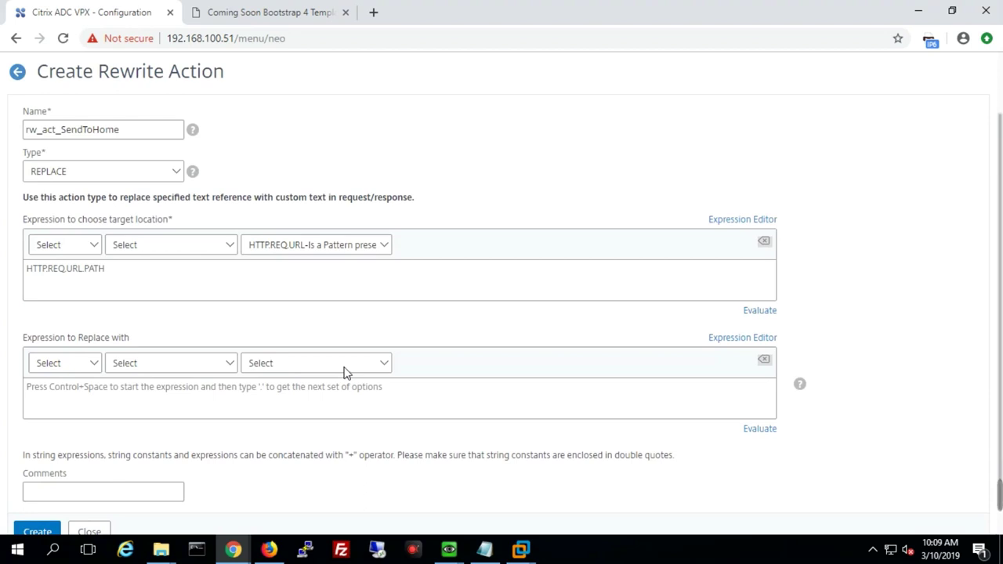
pyautogui.click(90, 392)
pyautogui.click(333, 370)
pyautogui.click(333, 376)
pyautogui.click(225, 370)
pyautogui.click(204, 371)
pyautogui.click(50, 397)
pyautogui.write('"')
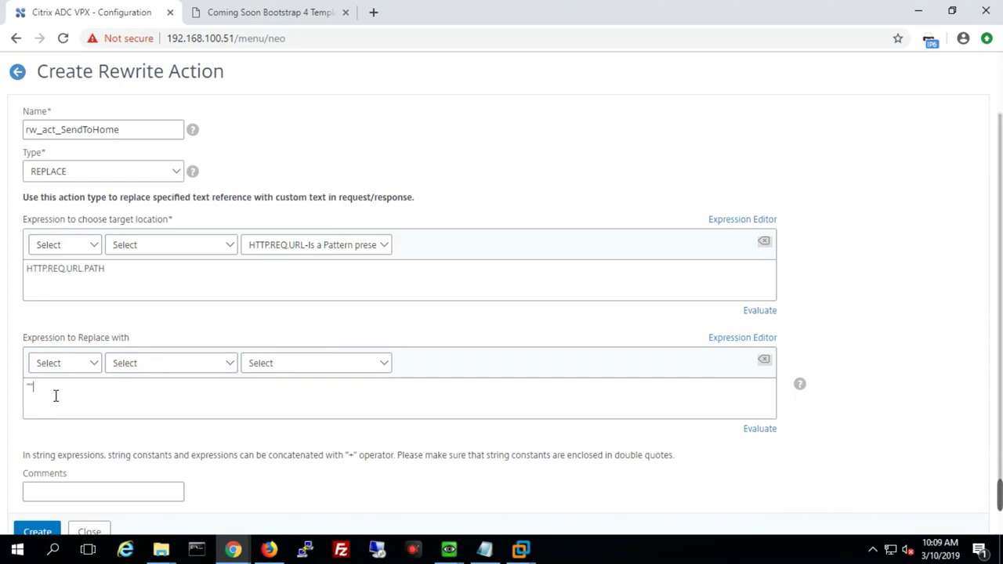
pyautogui.write('second/index.html')
pyautogui.scroll(-1, 133, 396)
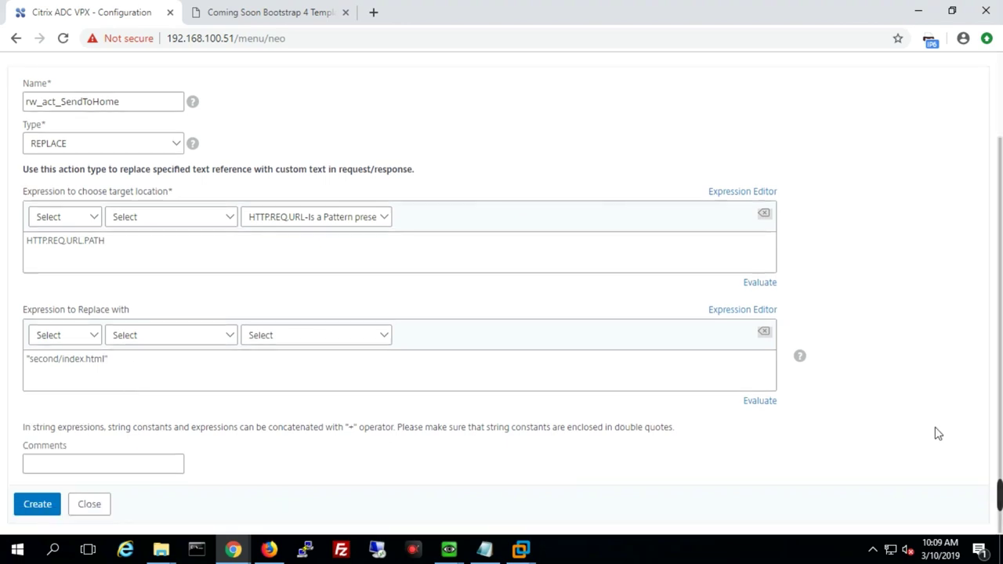
# Add a leading slash so the replacement expression reads "/second/index.html", and create the rewrite action.
pyautogui.click(45, 507)
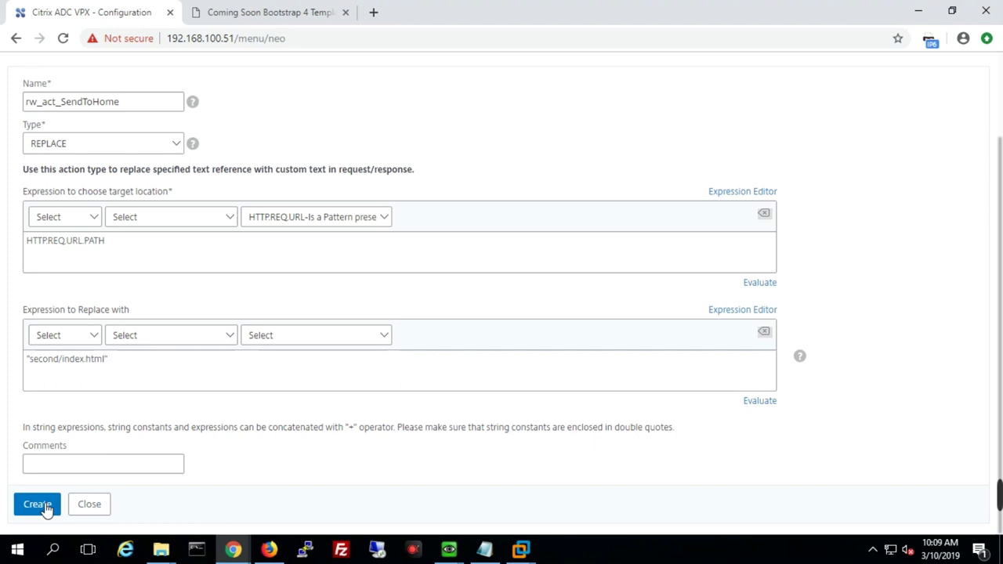
pyautogui.click(31, 359)
pyautogui.write('/')
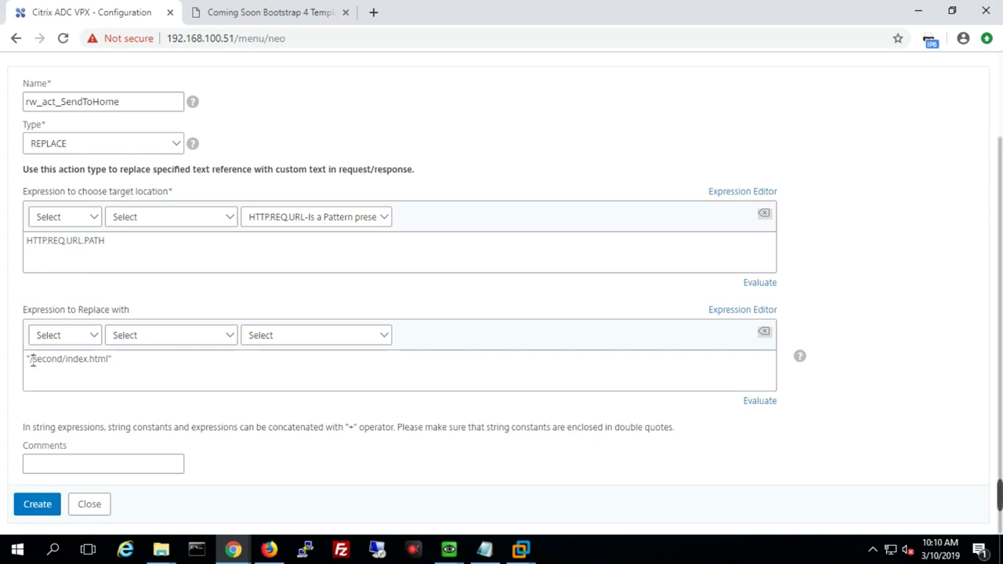
pyautogui.click(108, 381)
# Start a new rewrite policy named rw_pol_SendToHome and assign it the action rw_act_SendToHome.
pyautogui.click(214, 195)
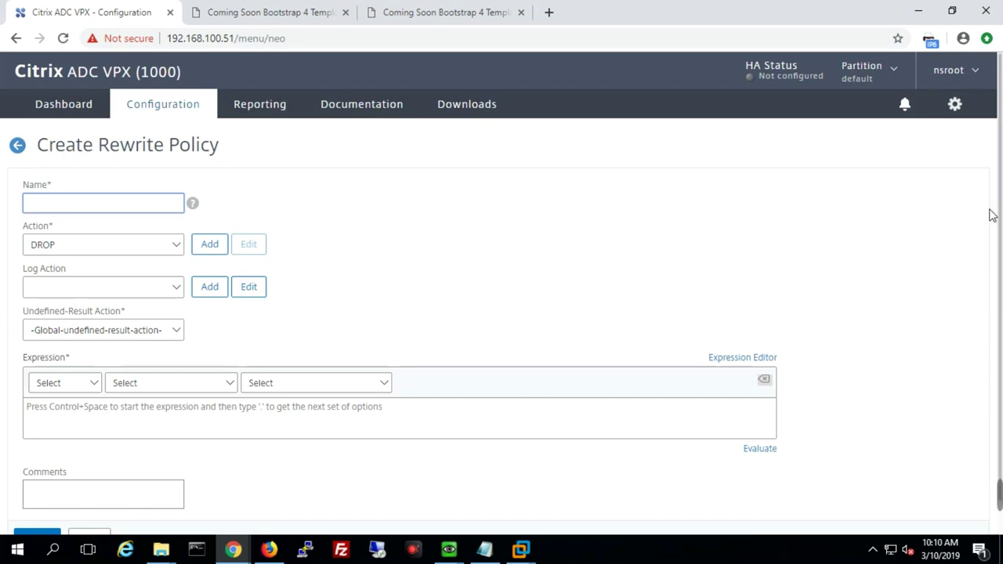
pyautogui.write('rw_pol_sendTo')
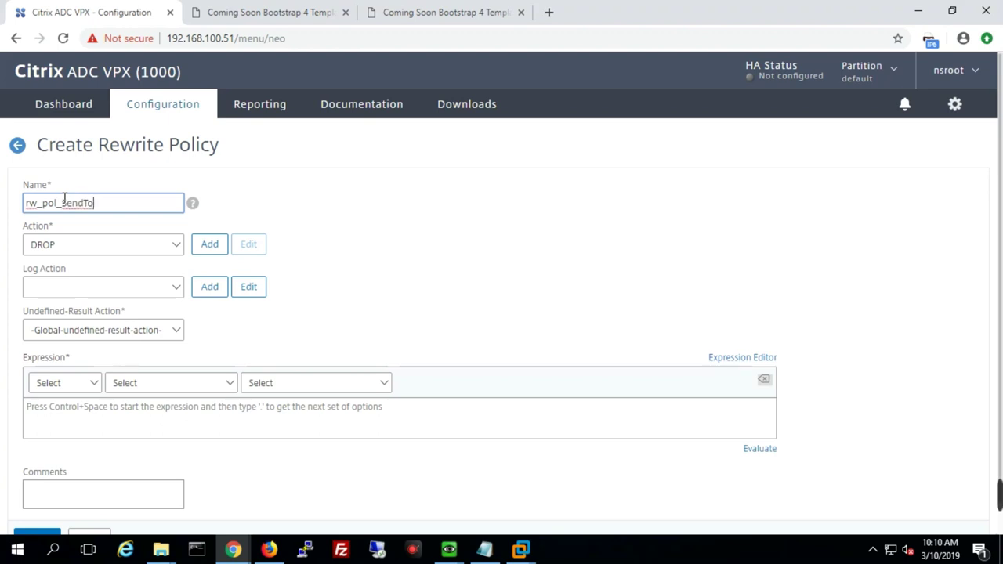
pyautogui.write('Home')
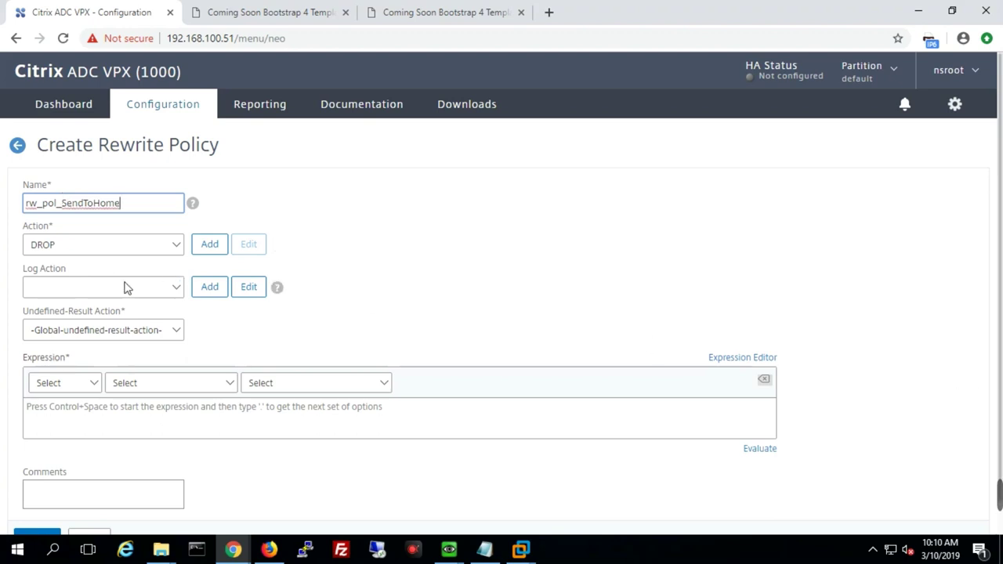
pyautogui.click(127, 250)
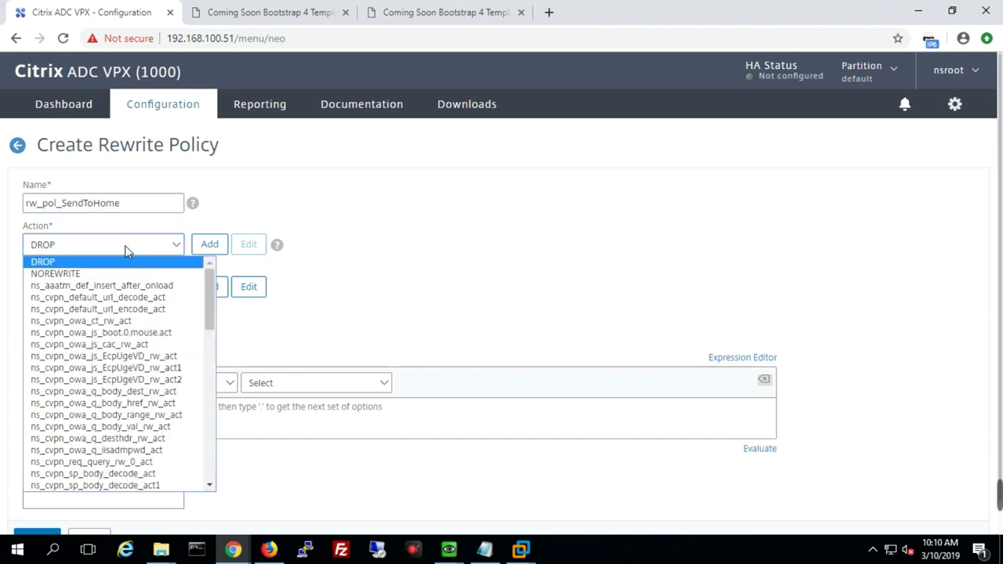
pyautogui.scroll(-10, 130, 329)
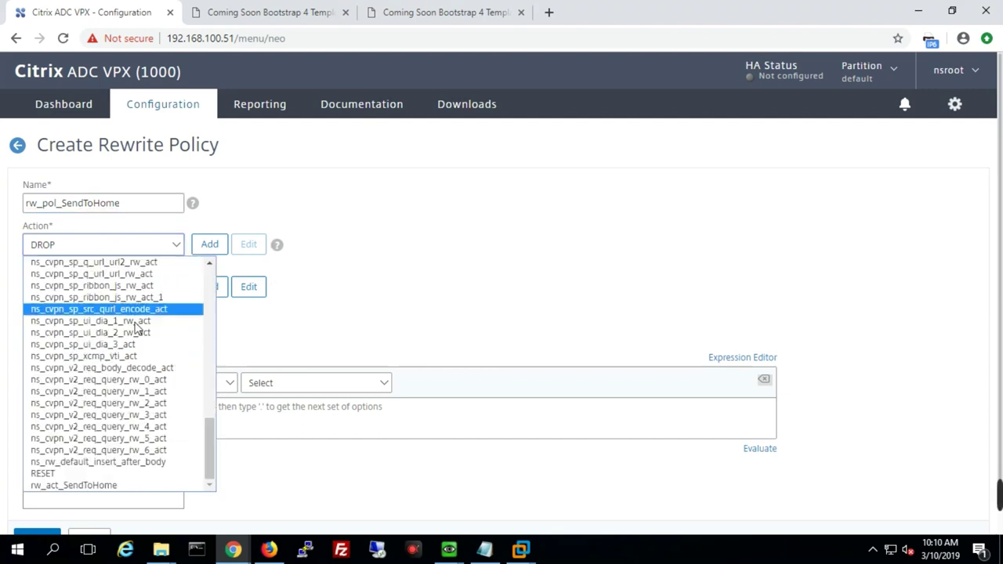
pyautogui.click(119, 486)
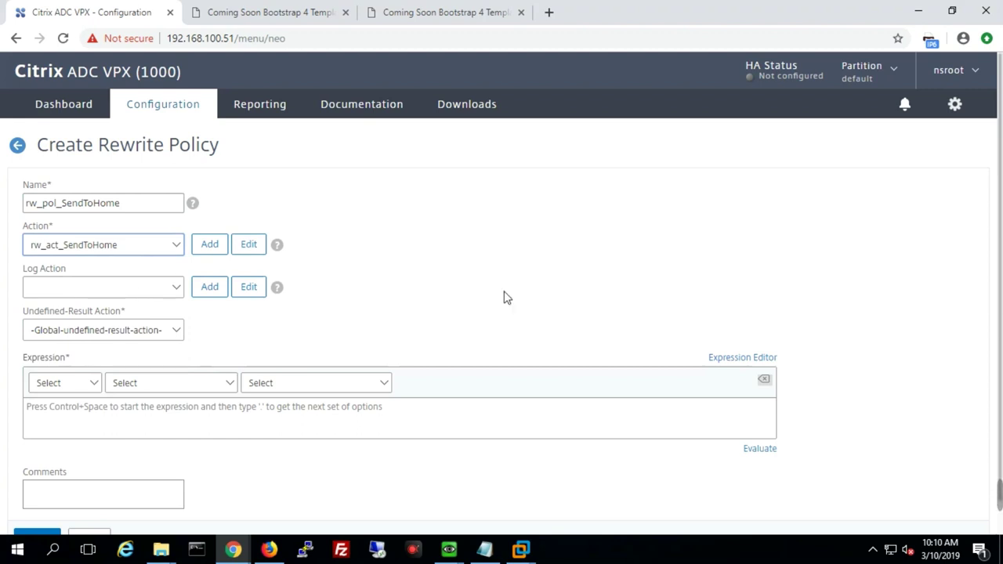
# Insert the predefined HTTP.REQ.URL pattern expression in the policy and trim it to HTTP.REQ.URL.PATH.
pyautogui.scroll(-1, 196, 349)
pyautogui.click(55, 379)
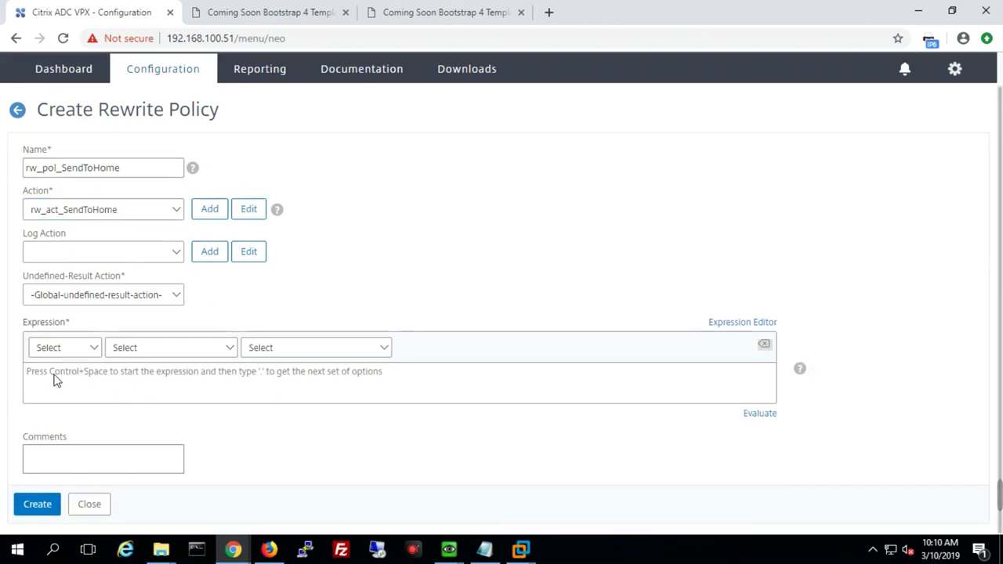
pyautogui.click(308, 346)
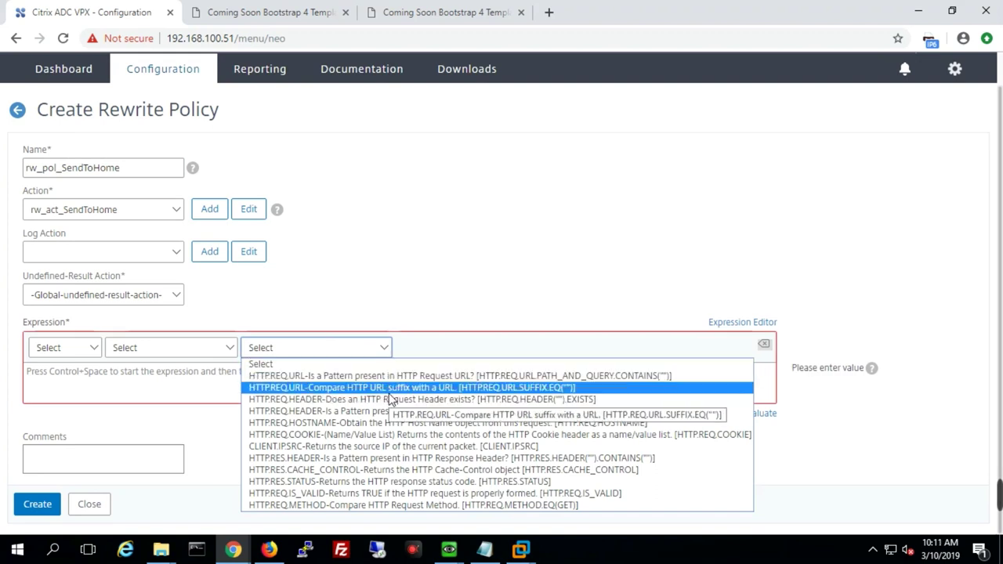
pyautogui.click(385, 377)
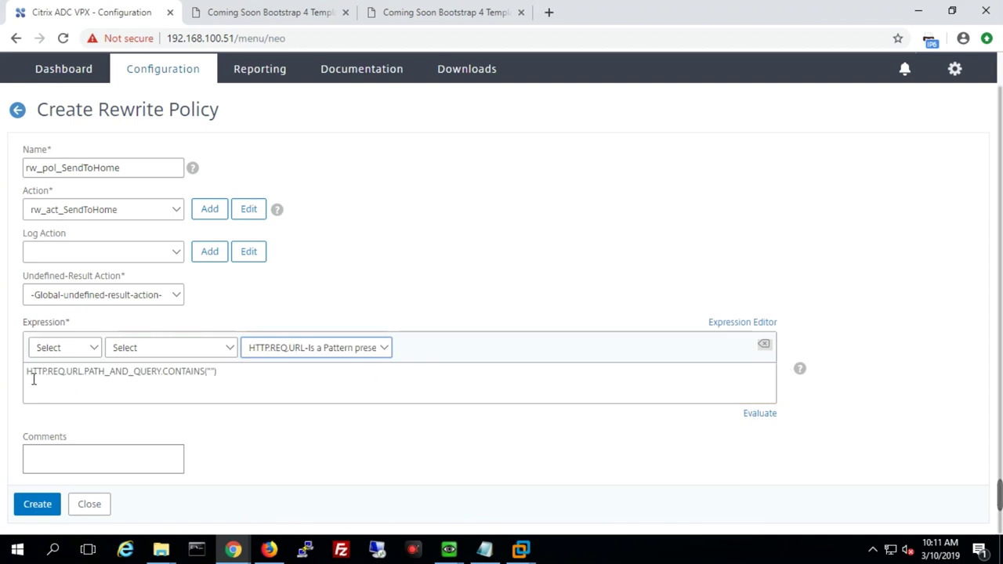
pyautogui.moveTo(217, 374); pyautogui.dragTo(104, 376)
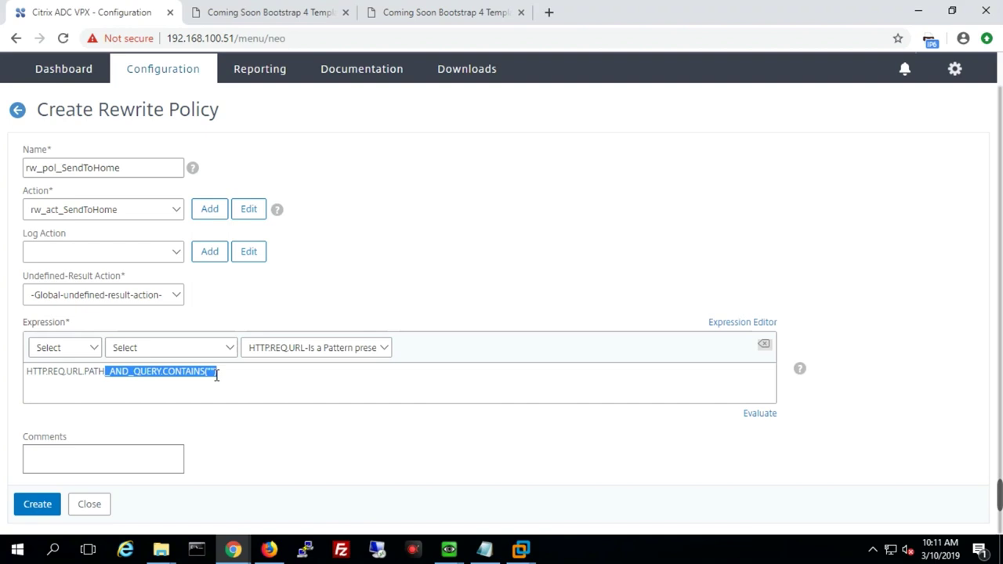
pyautogui.press('BackSpace')
# Append .EQ("/") to the policy expression and create the rewrite policy.
pyautogui.write('.R')
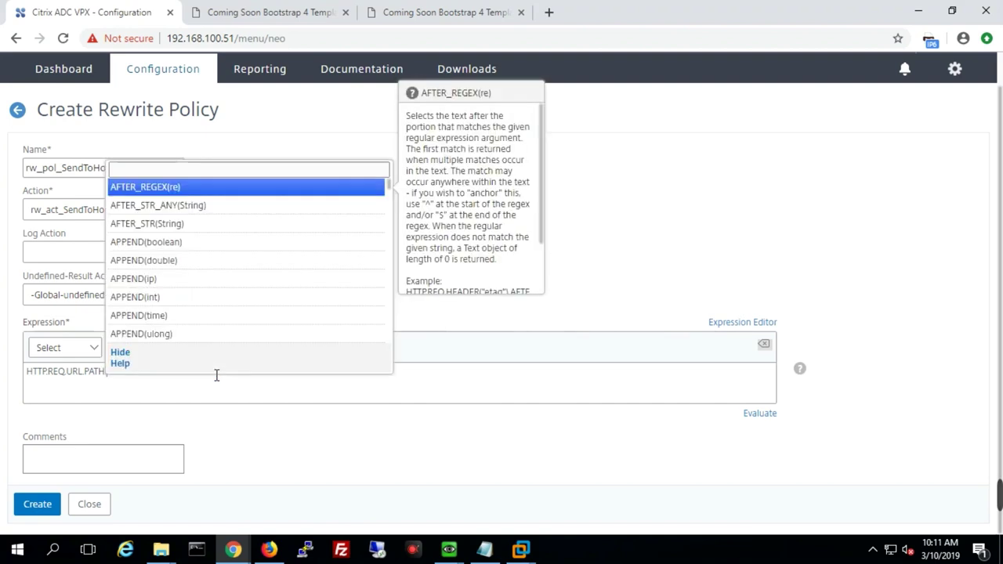
pyautogui.write('EQ')
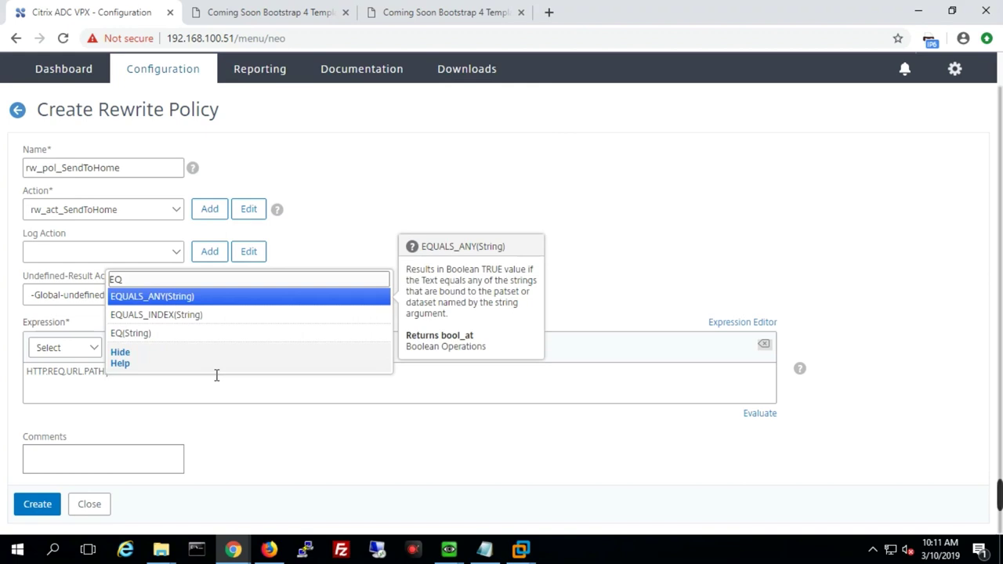
pyautogui.press('Down')
pyautogui.press('Down')
pyautogui.press('Return')
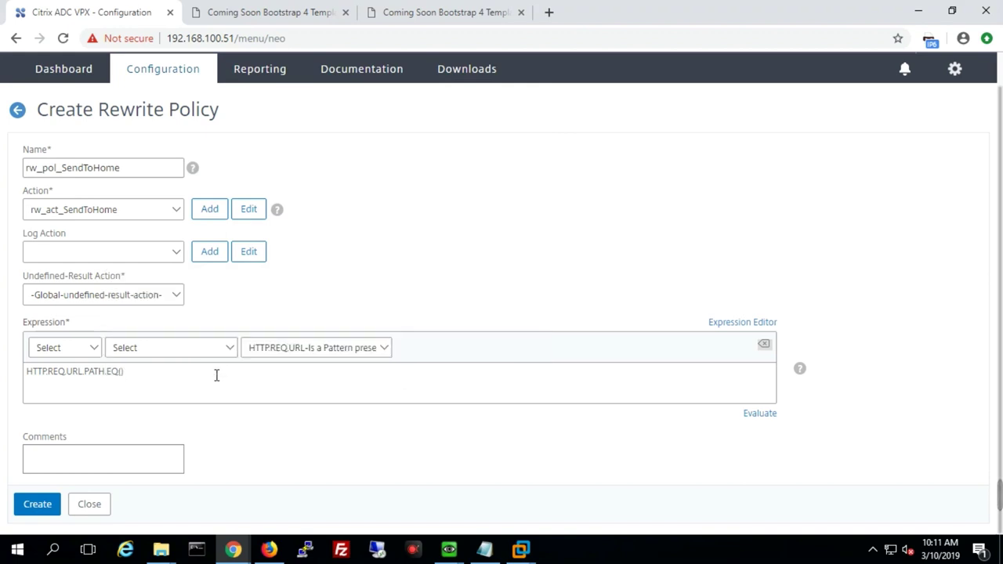
pyautogui.press('Left')
pyautogui.write('"/"')
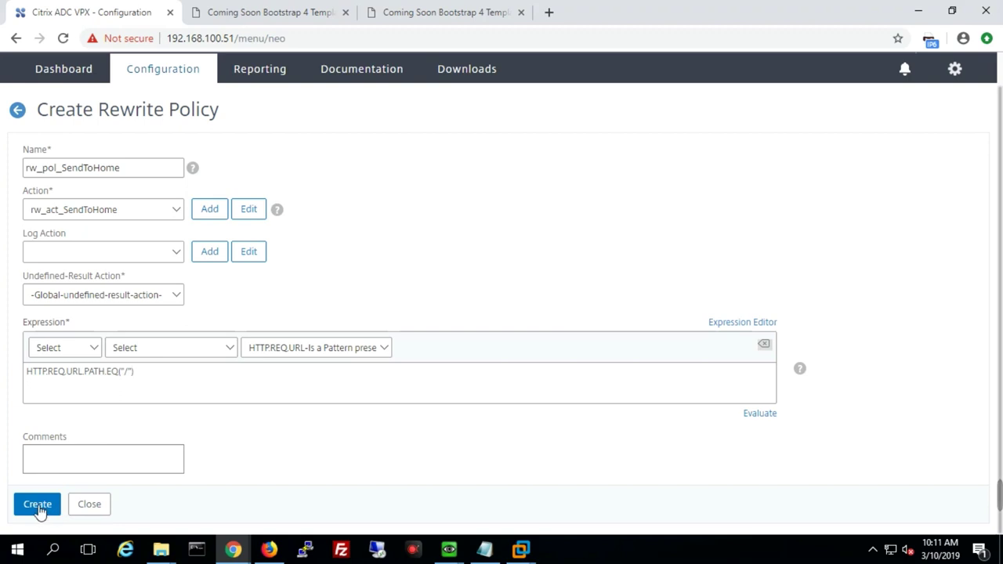
pyautogui.click(38, 506)
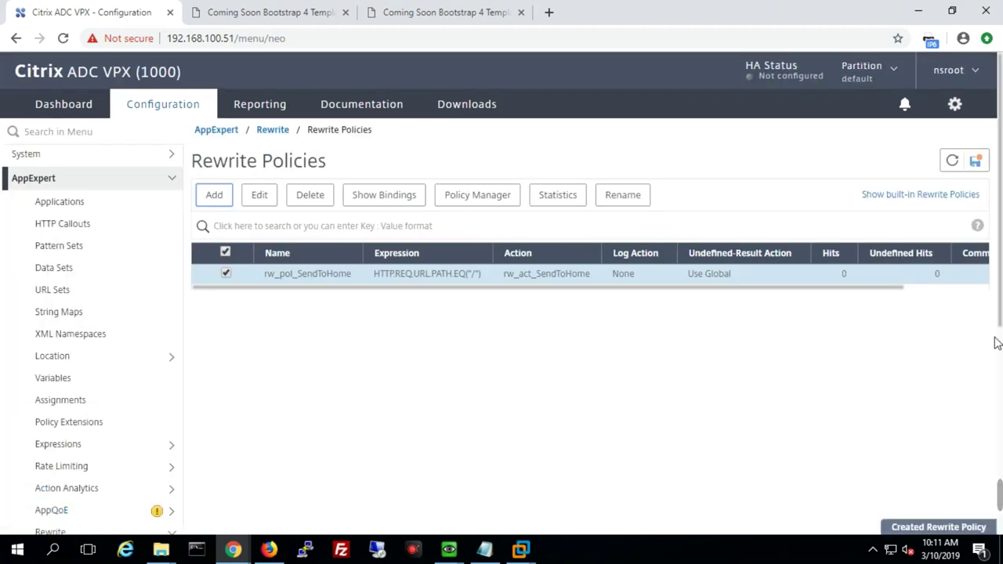
# Bind rw_pol_SendToHome to the Override Global bind point for HTTP requests with priority 100 and goto expression END.
pyautogui.click(486, 198)
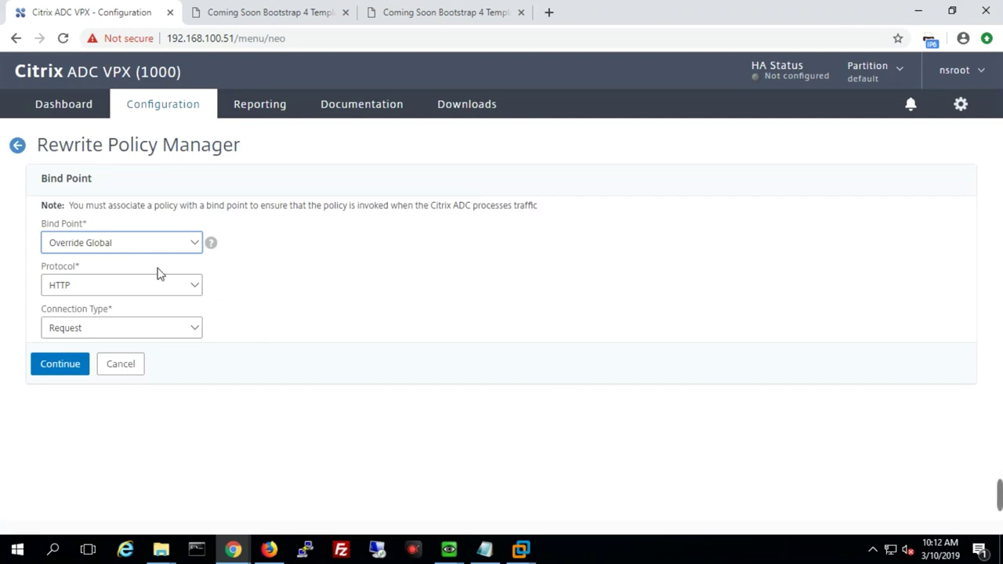
pyautogui.click(54, 370)
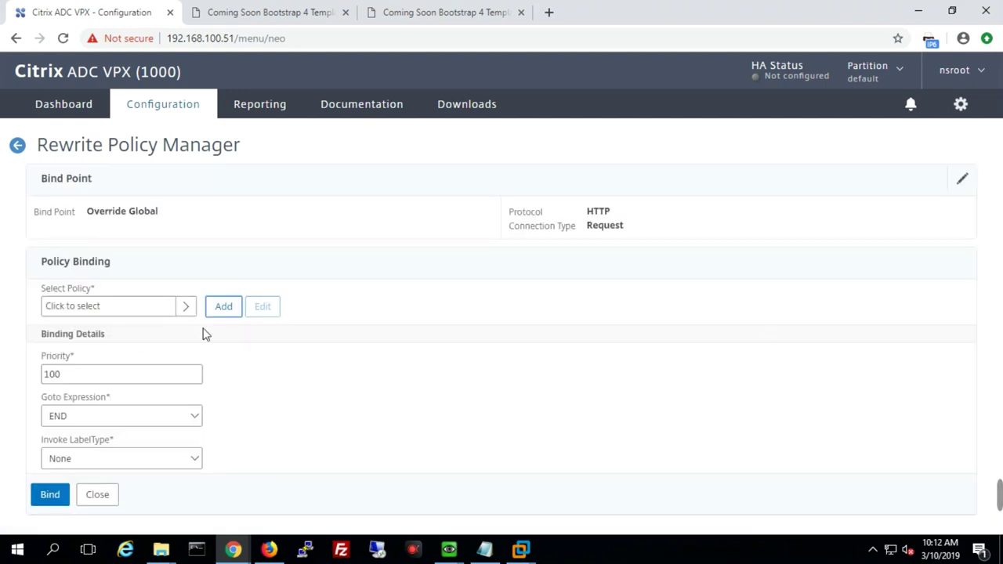
pyautogui.click(89, 311)
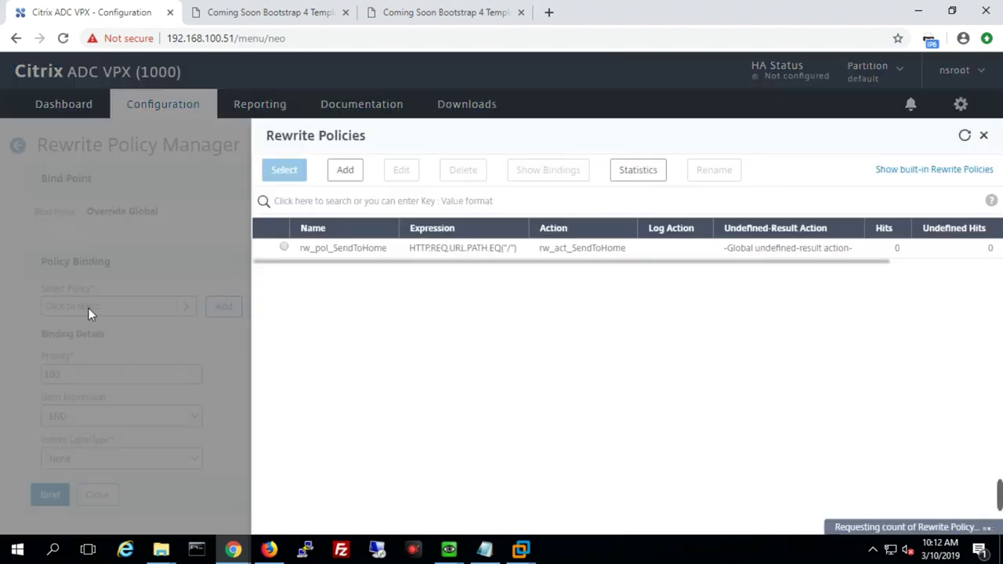
pyautogui.click(290, 249)
pyautogui.click(285, 172)
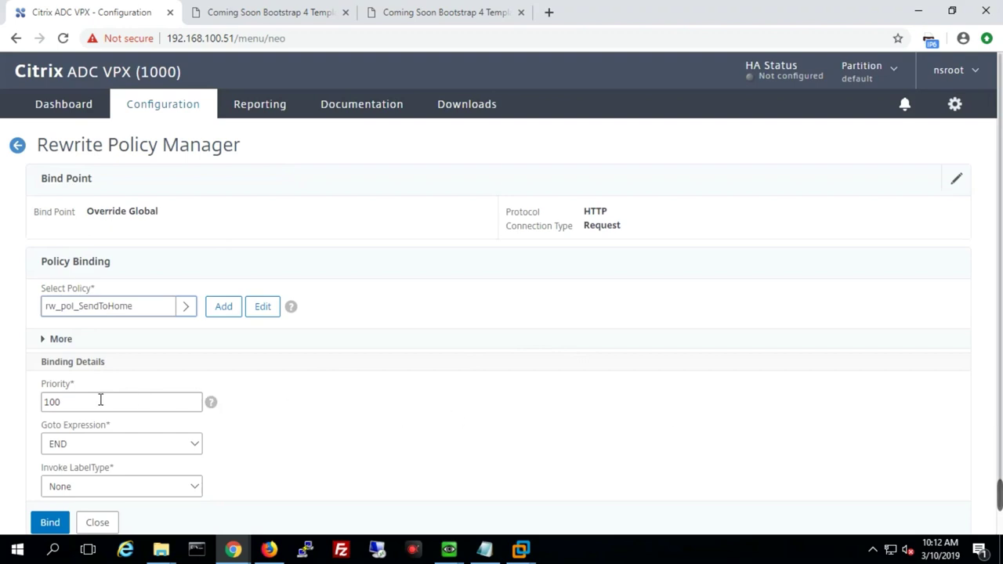
pyautogui.scroll(-1, 101, 400)
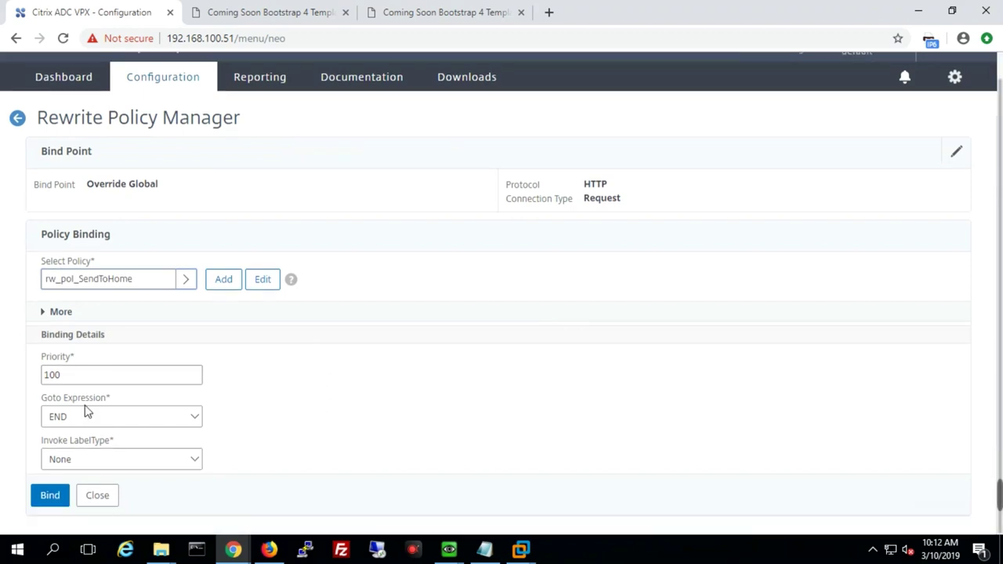
pyautogui.click(49, 497)
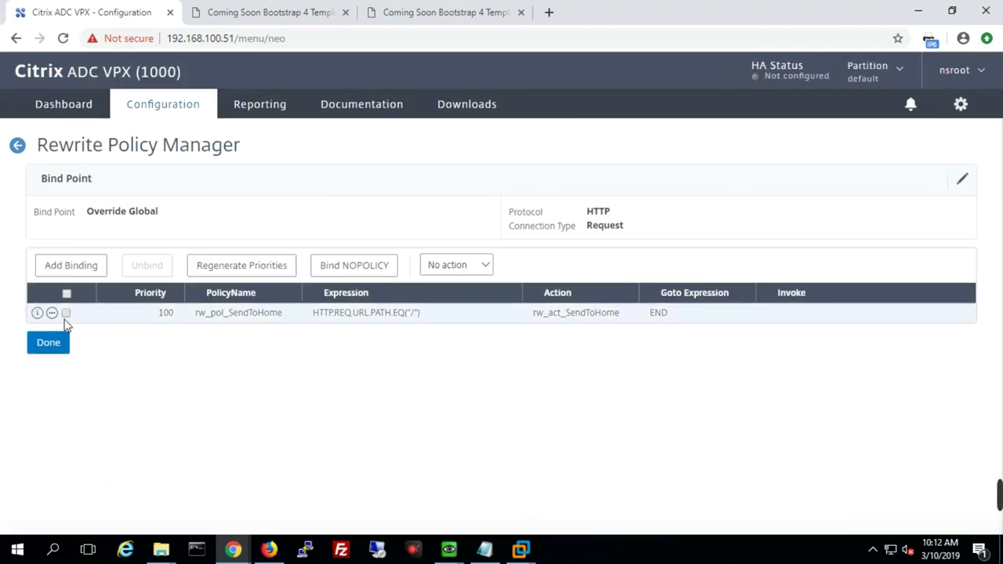
# Close the Rewrite Policy Manager and review the action and expression configured in rw_pol_SendToHome.
pyautogui.click(65, 313)
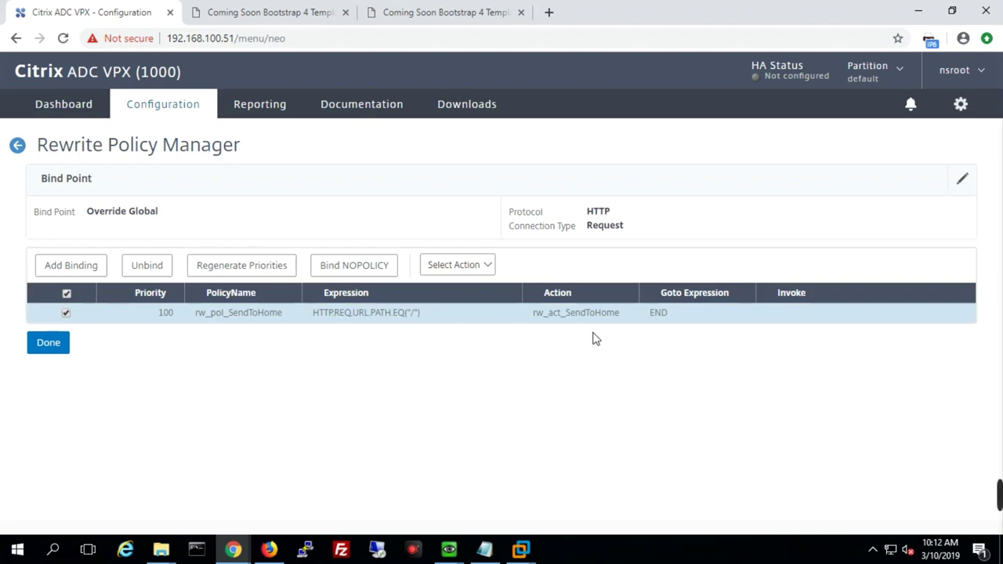
pyautogui.click(48, 345)
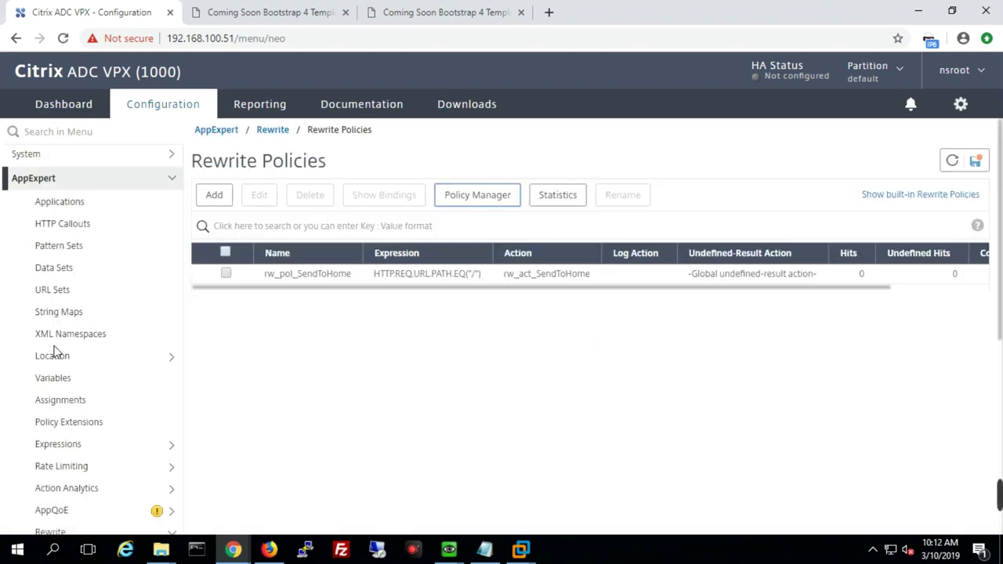
pyautogui.doubleClick(270, 281)
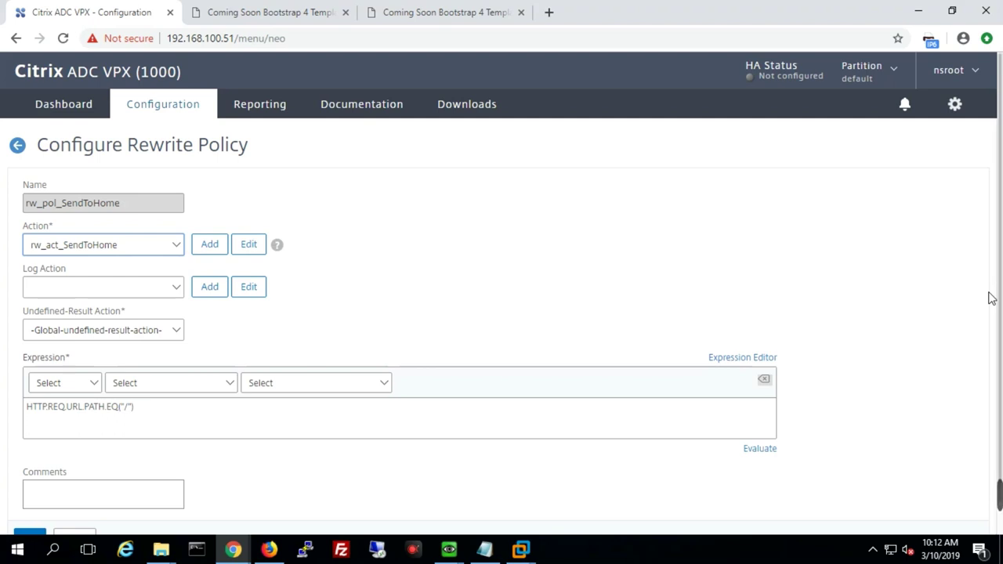
pyautogui.scroll(-1, 156, 446)
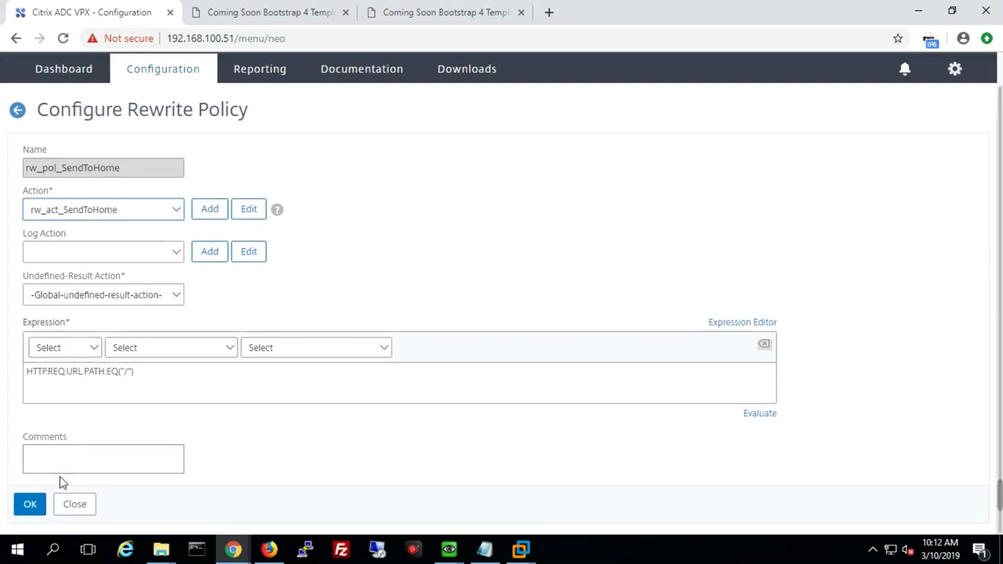
pyautogui.click(30, 506)
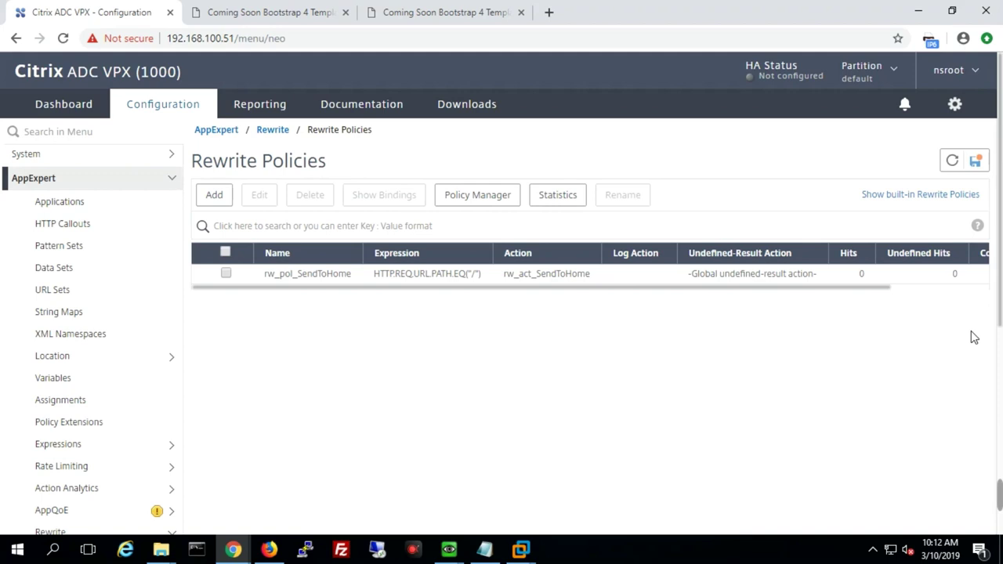
# Save the running configuration with the new rewrite policy binding.
pyautogui.click(974, 160)
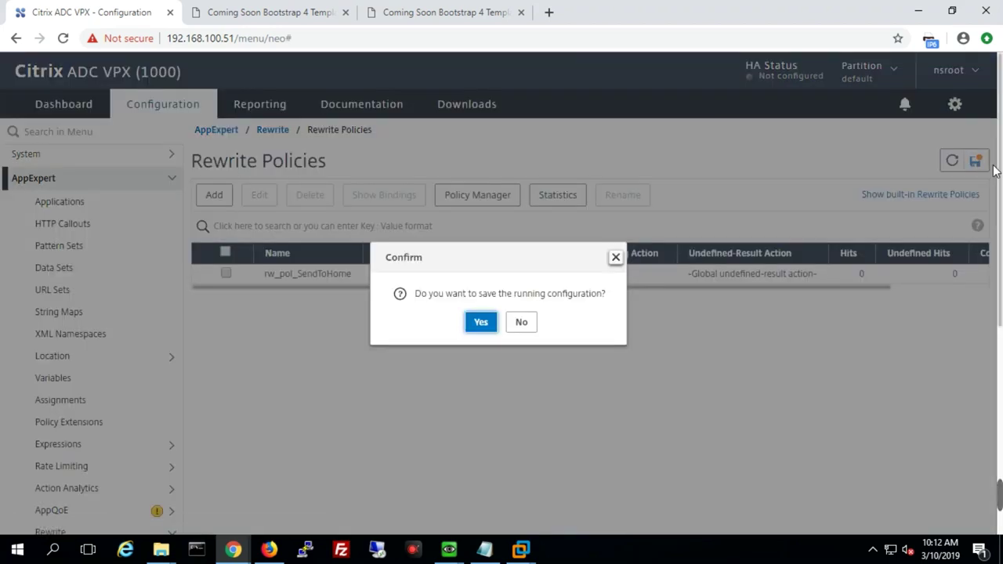
pyautogui.click(479, 322)
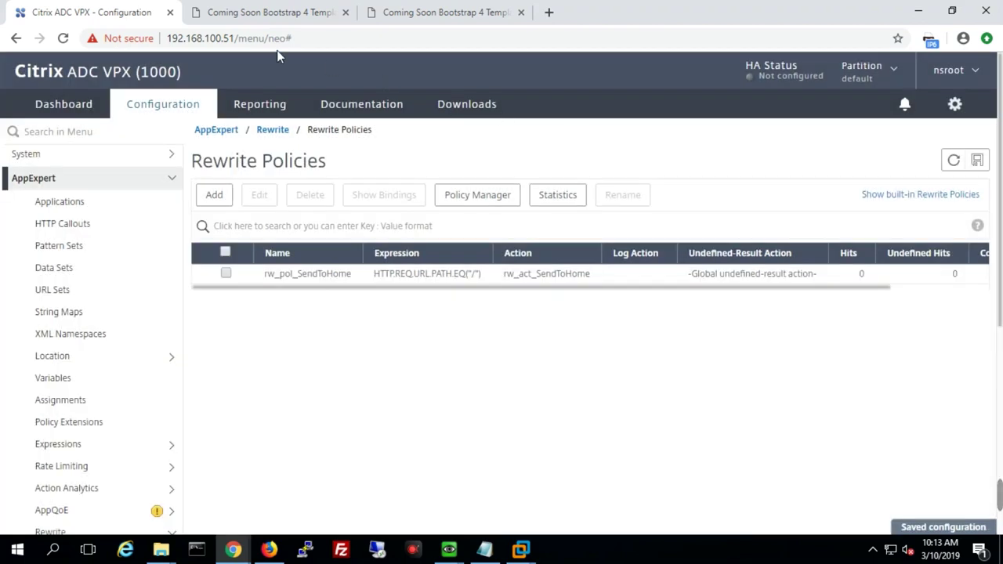
# Test the rewrite by loading all.t4edu.com in a new browser tab and in an incognito window.
pyautogui.click(548, 13)
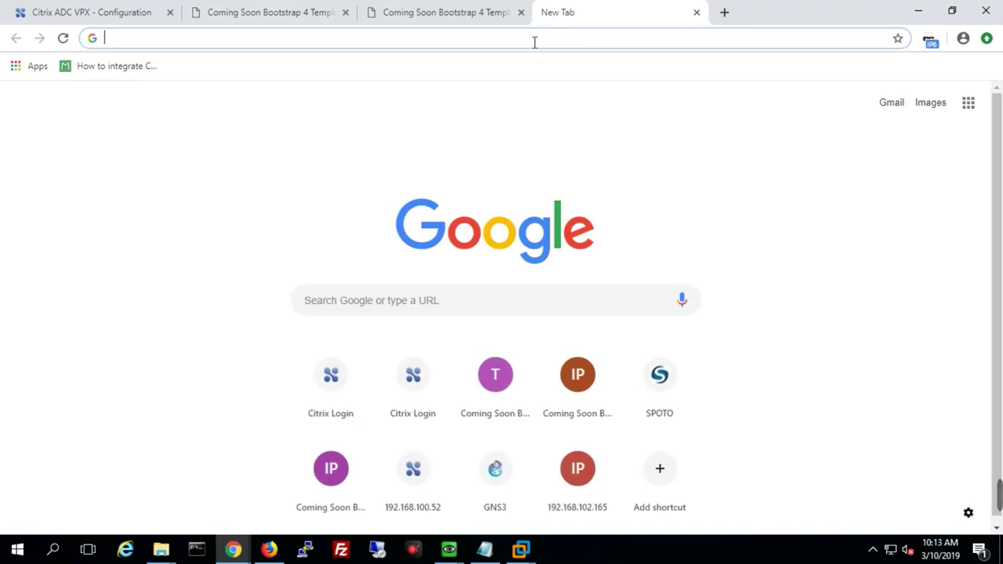
pyautogui.write('all.t4edu.com')
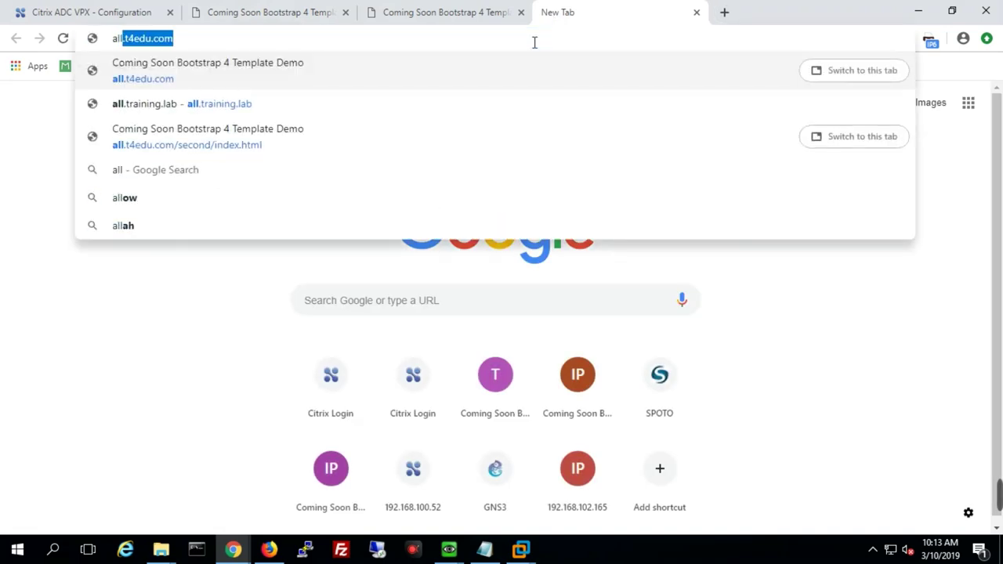
pyautogui.press('Return')
pyautogui.click(535, 42)
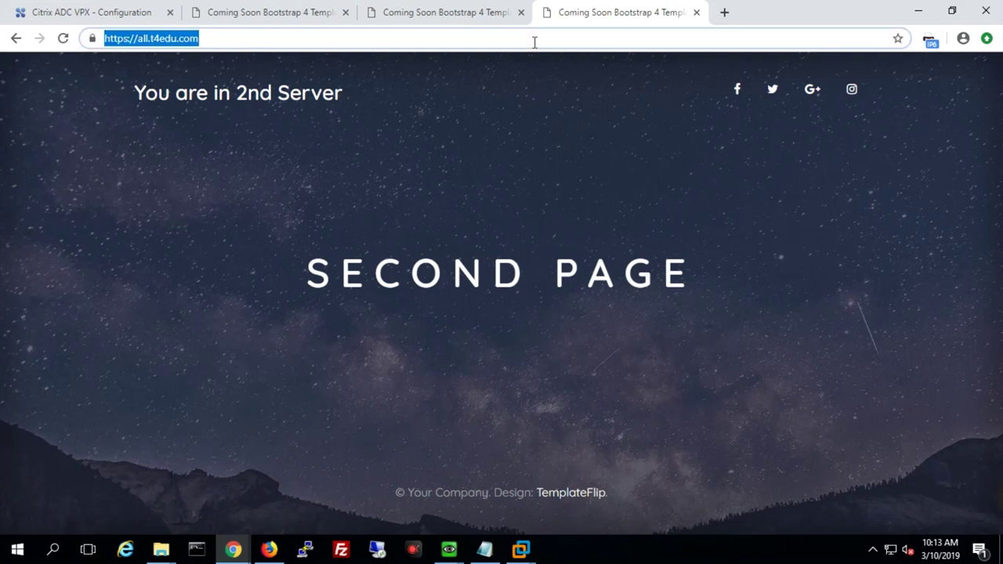
pyautogui.hotkey('ctrl', 'shift', 'n')
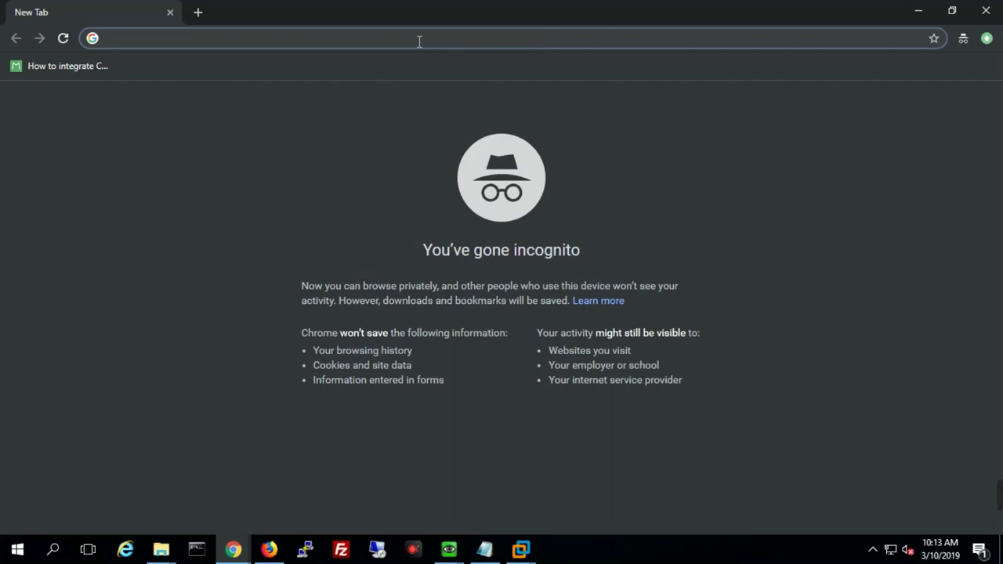
pyautogui.write('all.t4edu.com')
pyautogui.press('Return')
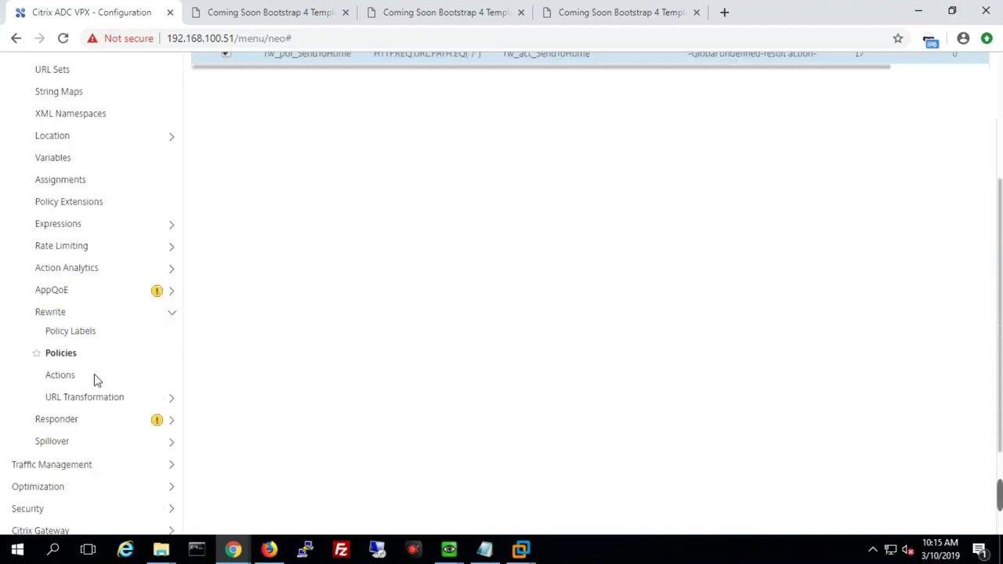
# Unbind rw_pol_SendToHome from the Override Global bind point for HTTP requests and close the policy manager.
pyautogui.scroll(-2, 94, 378)
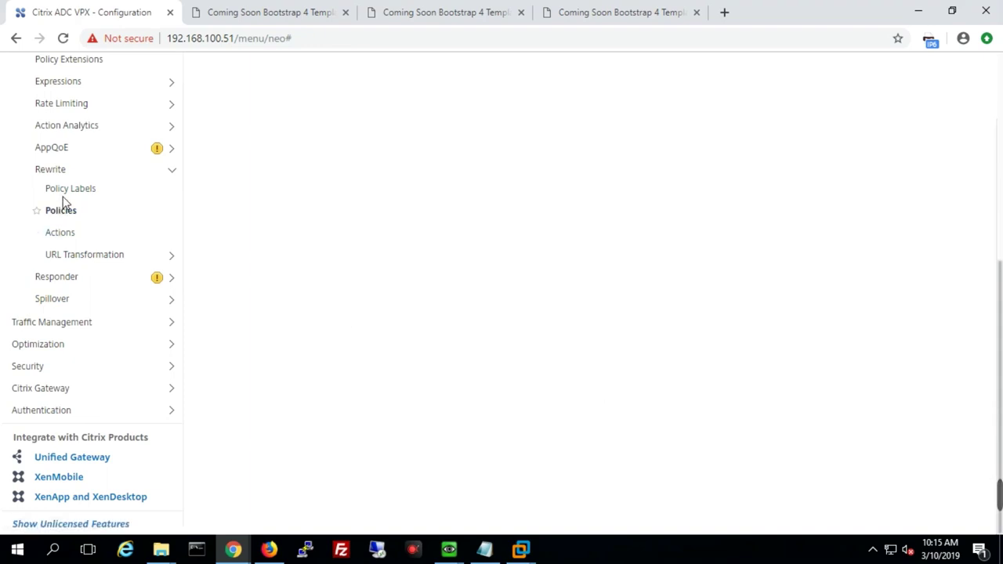
pyautogui.scroll(1, 65, 201)
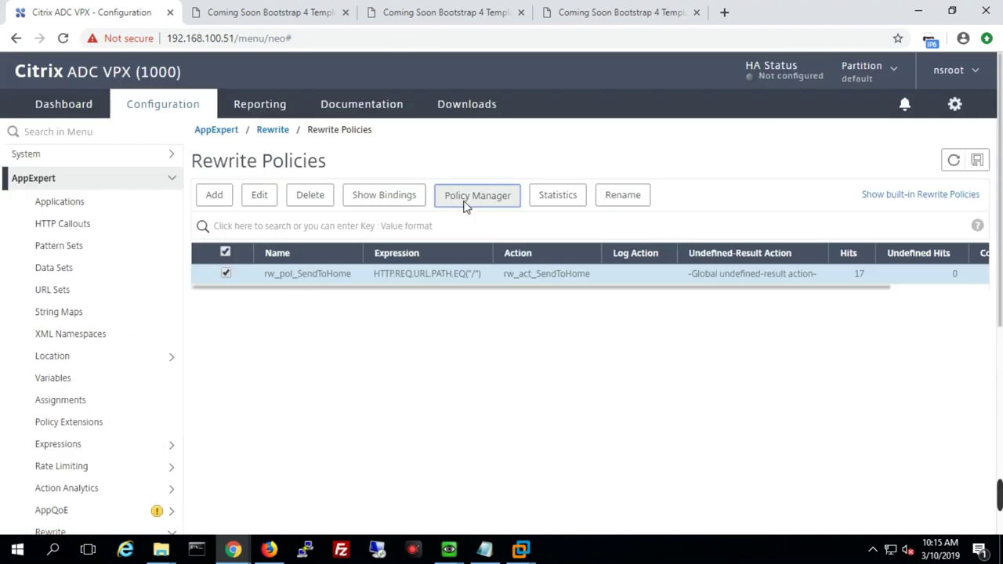
pyautogui.click(463, 200)
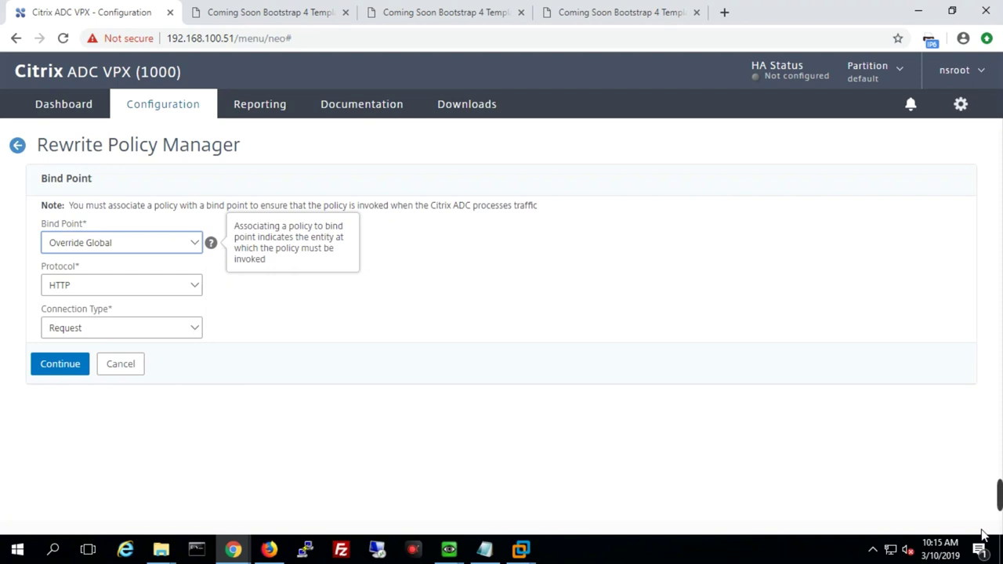
pyautogui.click(62, 362)
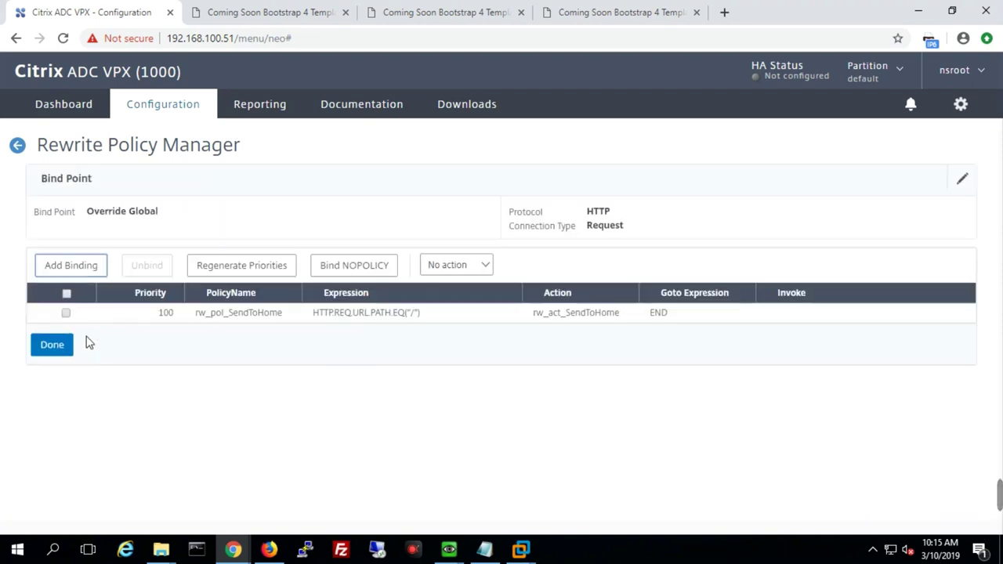
pyautogui.click(67, 314)
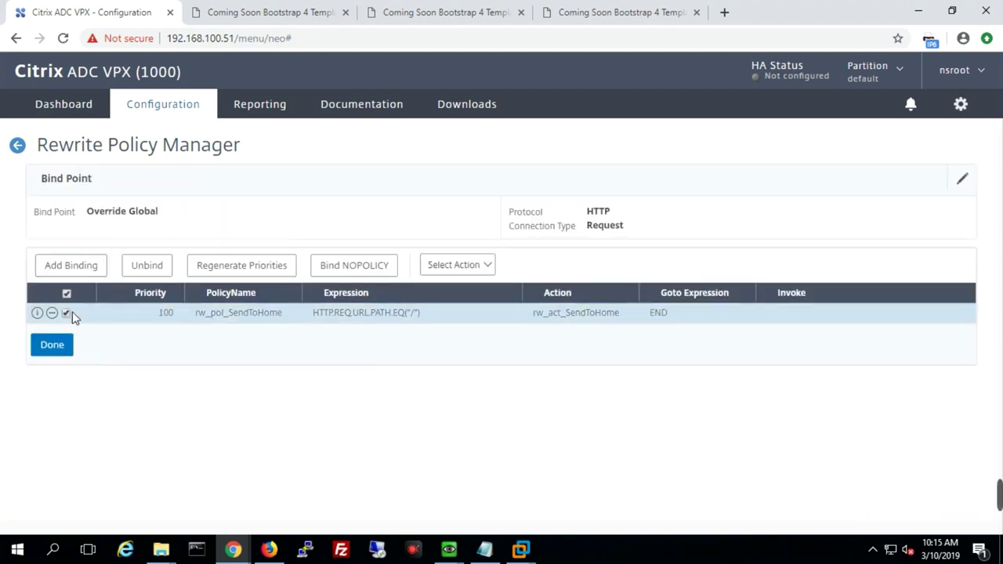
pyautogui.click(142, 271)
pyautogui.click(482, 326)
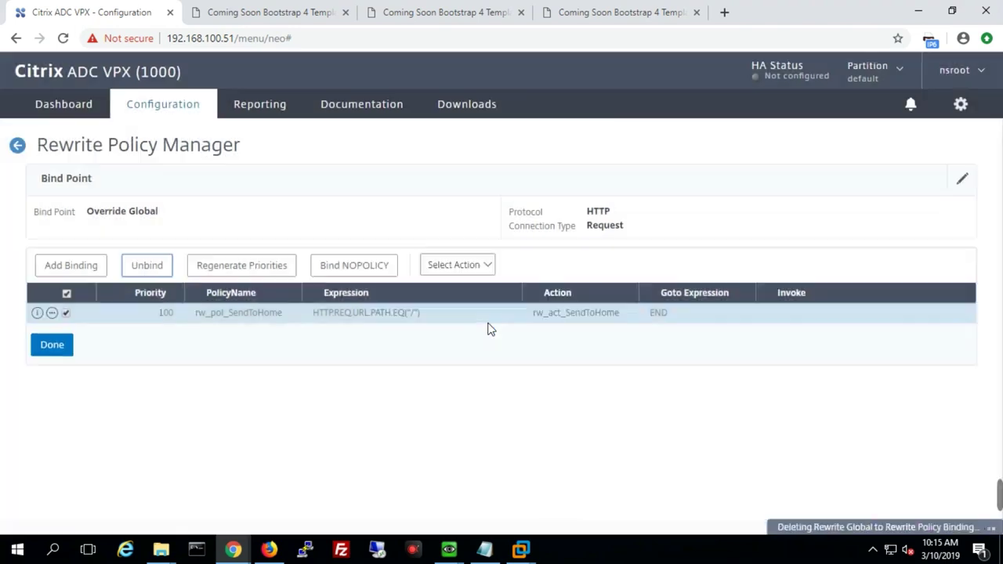
pyautogui.click(63, 347)
# Save the running configuration after the policy's global binding is removed.
pyautogui.scroll(-3, 251, 286)
pyautogui.scroll(3, 415, 277)
pyautogui.click(977, 160)
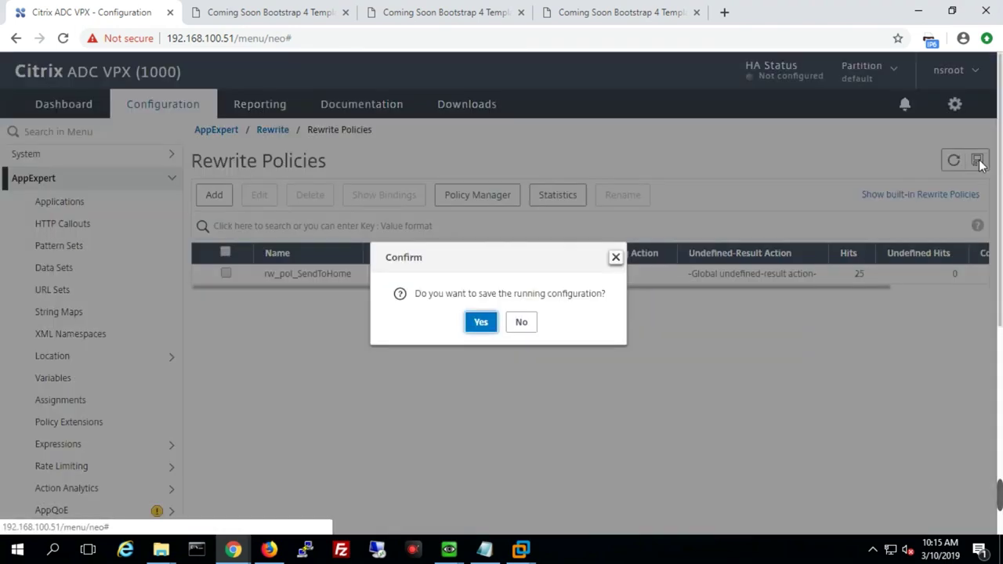
pyautogui.click(481, 322)
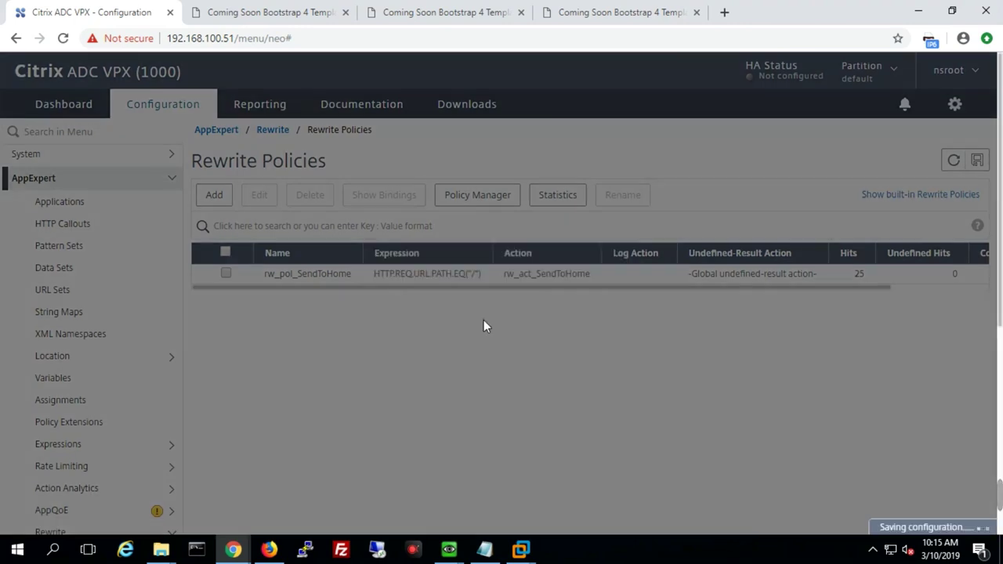
# Reload all.t4edu.com in its browser tab to check which page is served without the policy.
pyautogui.click(578, 12)
pyautogui.click(63, 37)
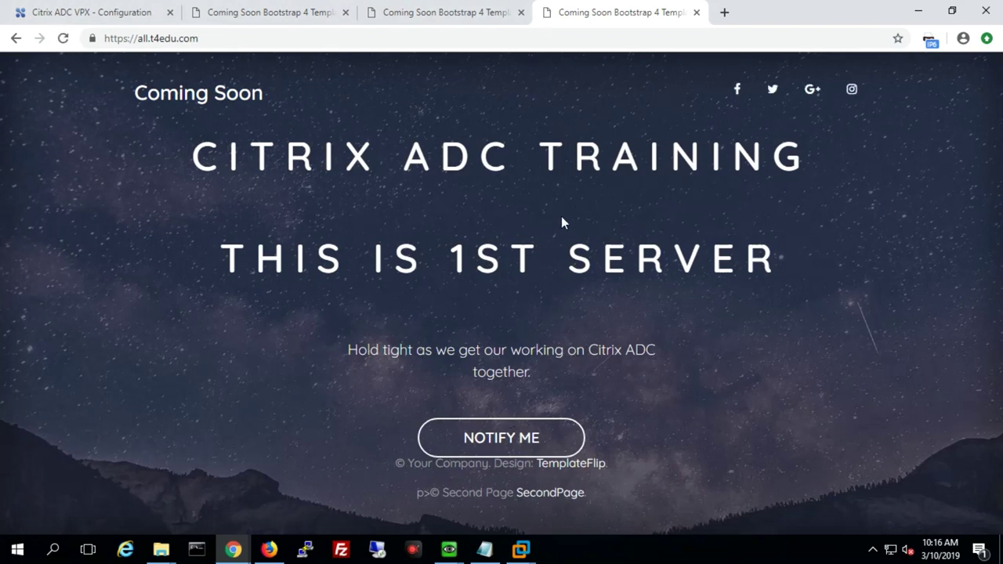